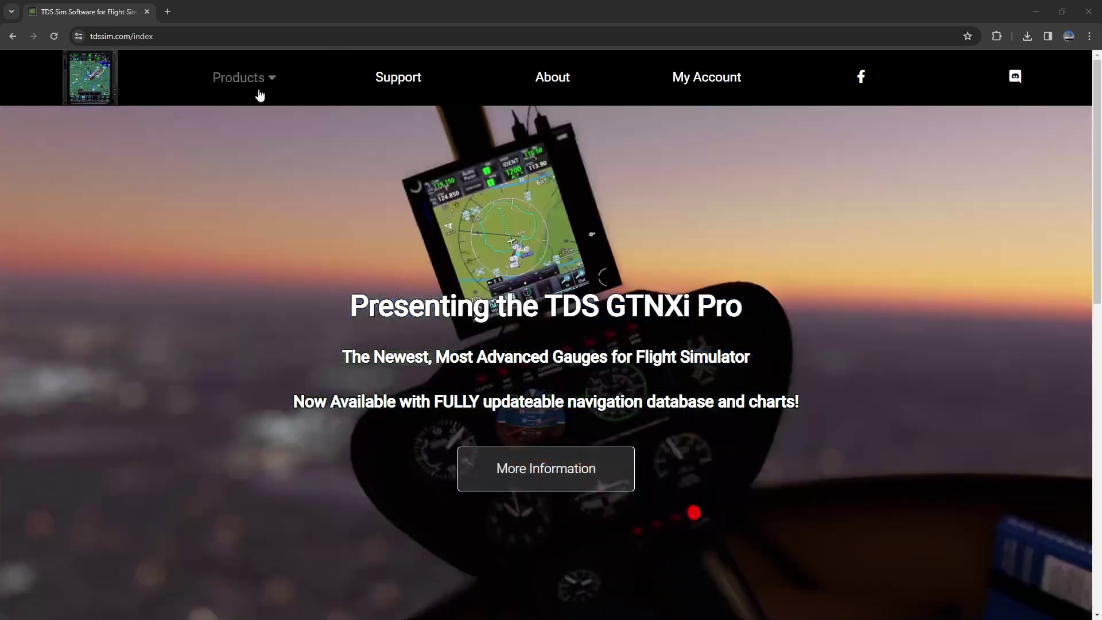
# Open the Pro Upgrade for TDS GTNXi product page and review its features, Navigraph requirements and purchase options.
pyautogui.click(259, 91)
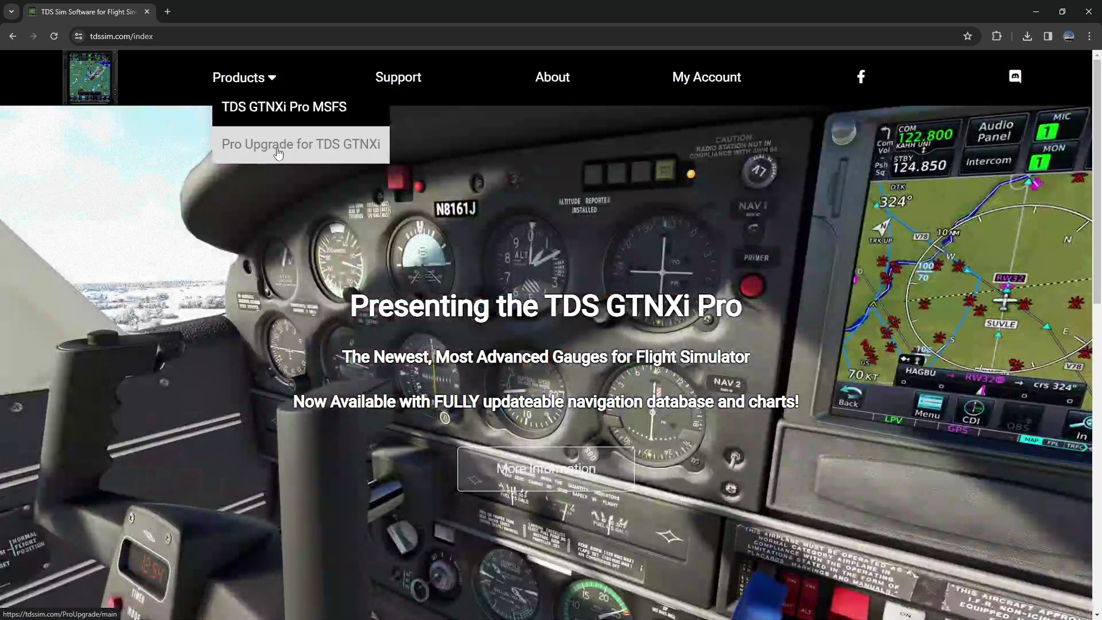
pyautogui.click(278, 153)
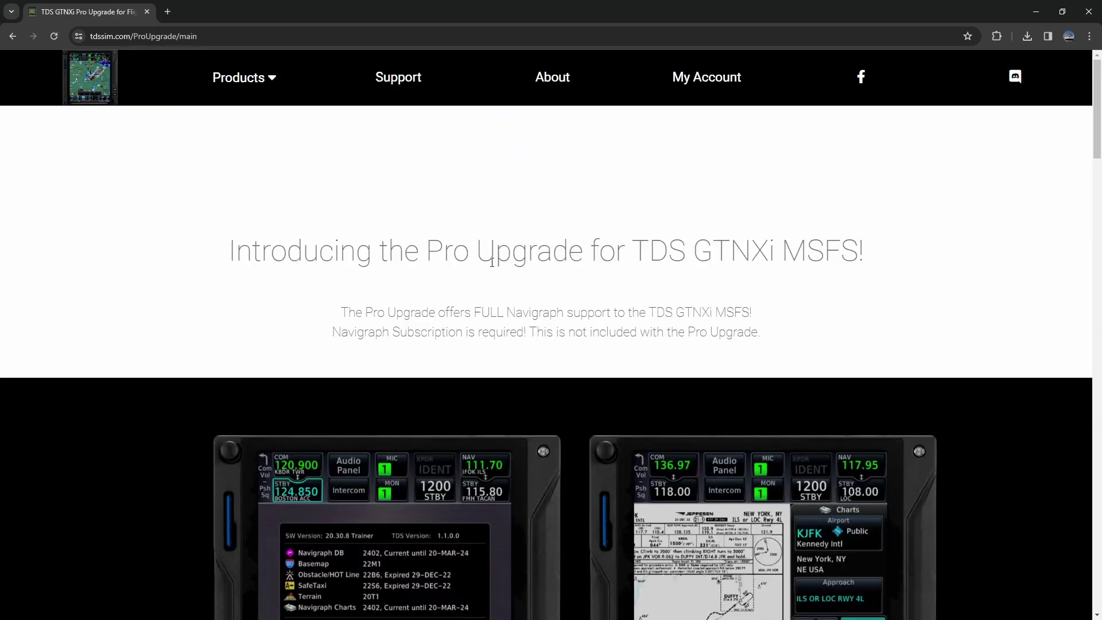
pyautogui.scroll(-2, 499, 265)
pyautogui.scroll(-10, 499, 264)
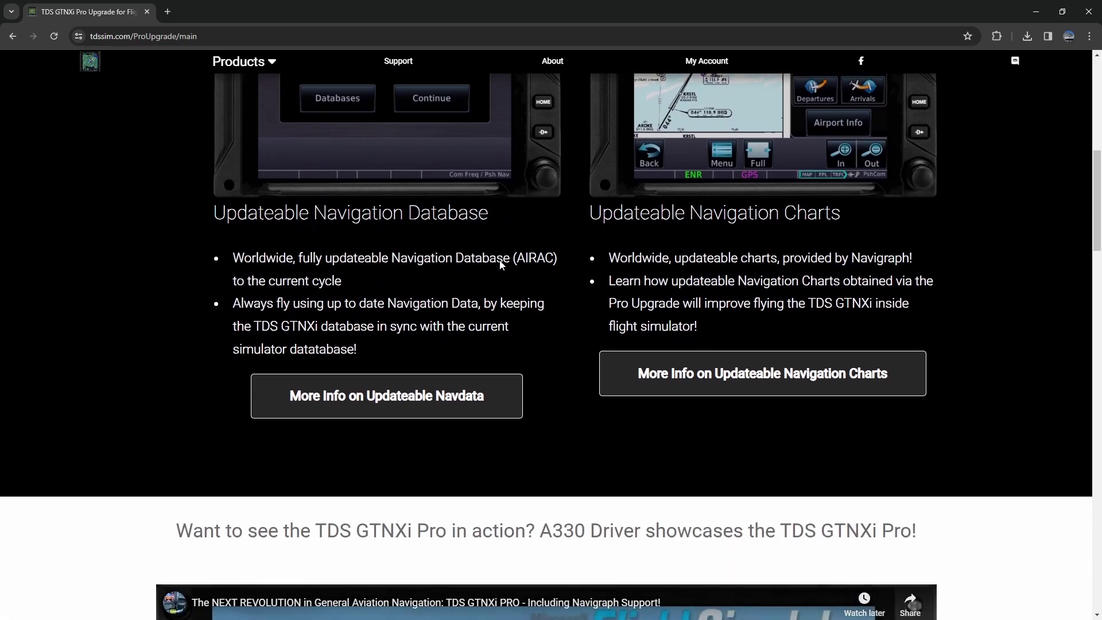
pyautogui.scroll(-3, 499, 265)
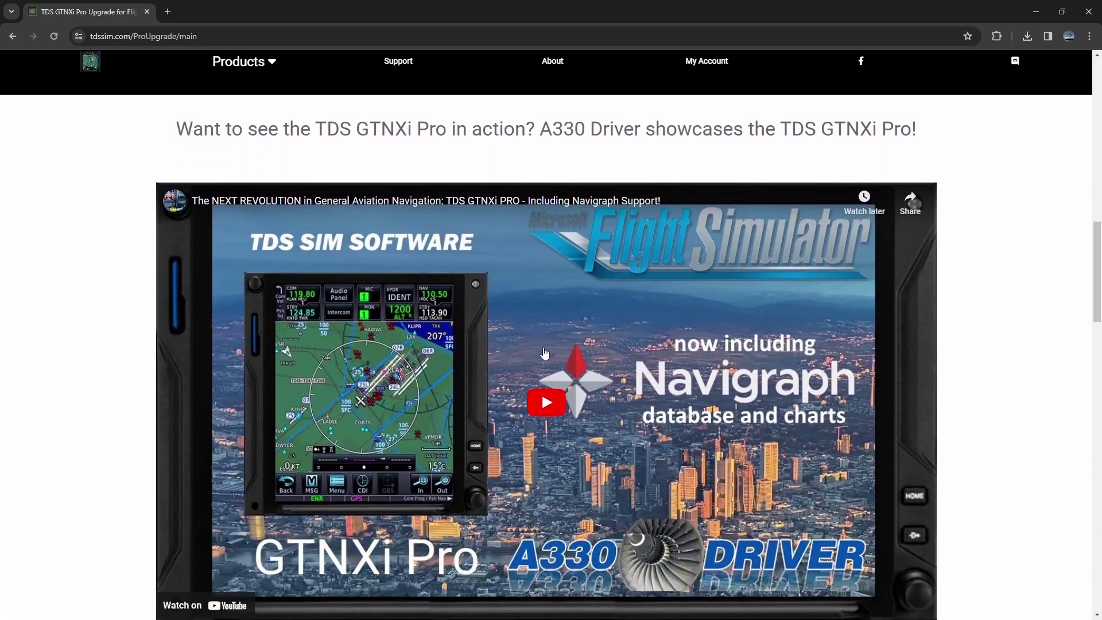
pyautogui.scroll(-6, 544, 353)
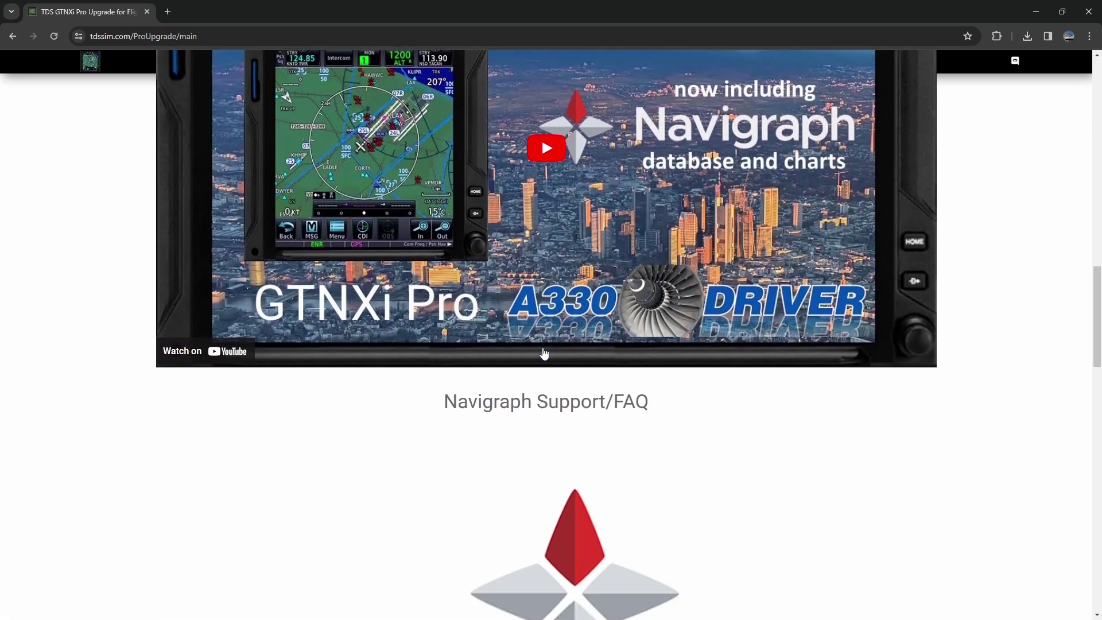
pyautogui.scroll(-8, 545, 353)
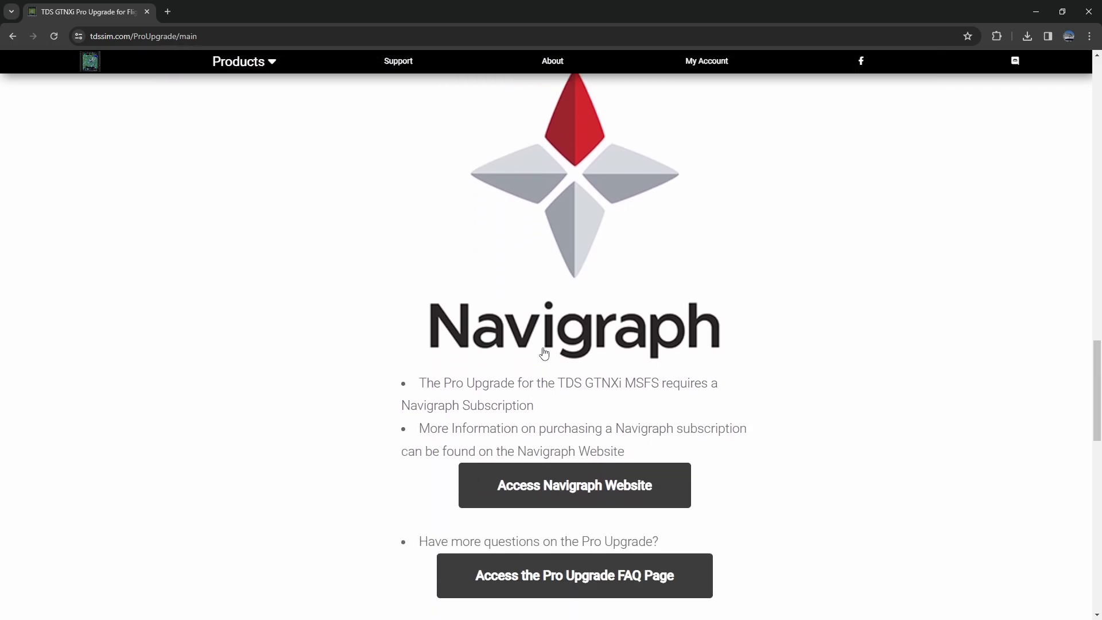
pyautogui.scroll(-4, 545, 352)
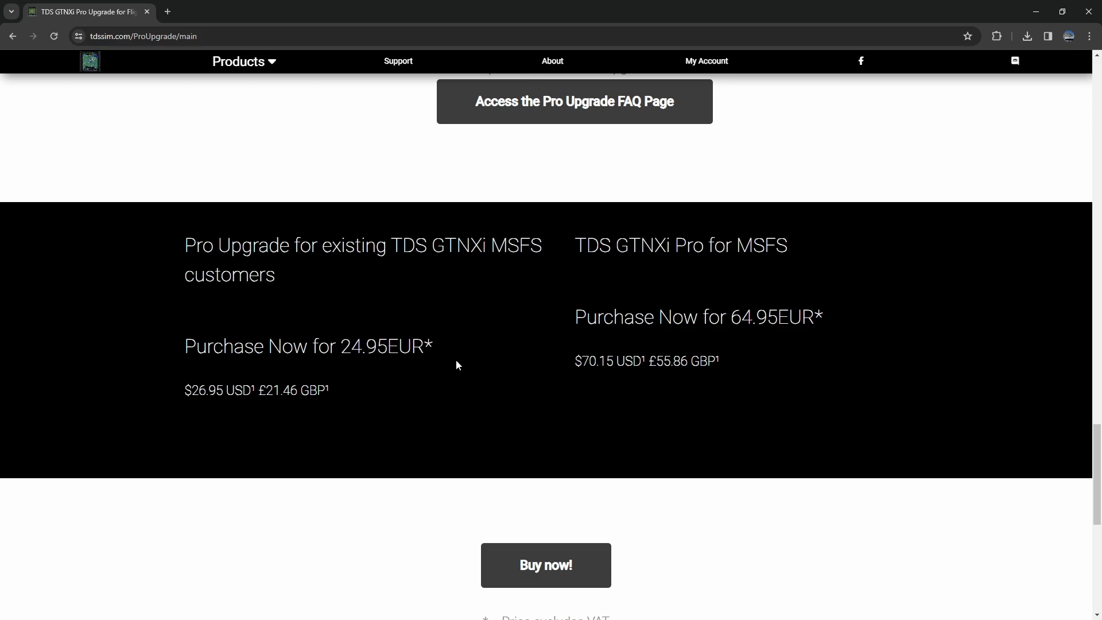
pyautogui.scroll(-2, 535, 499)
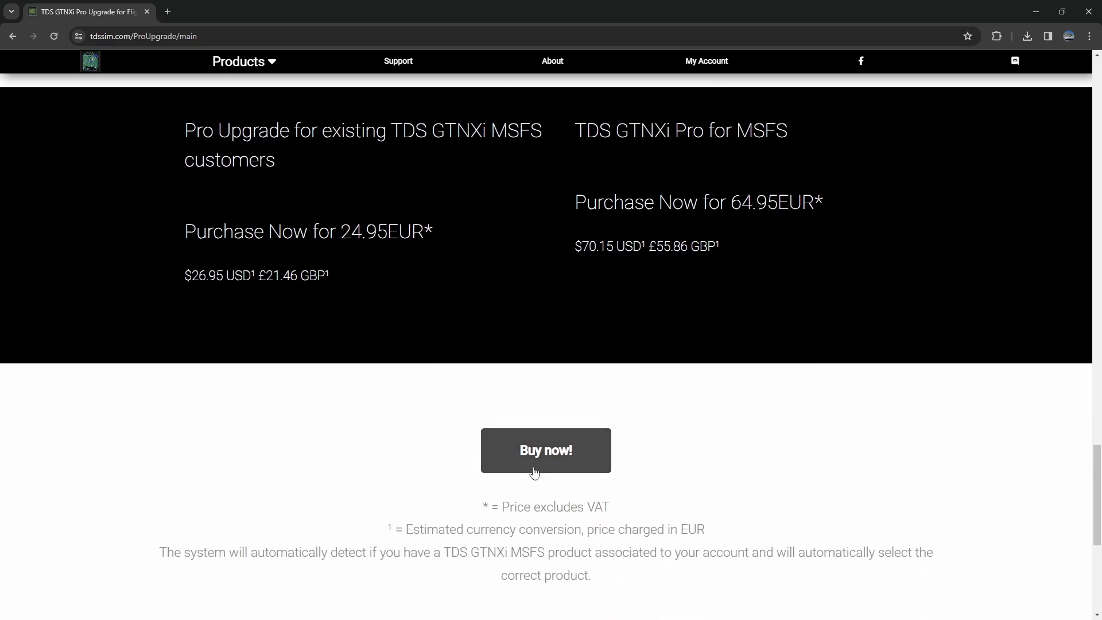
# Try to buy the Pro Upgrade, and dismiss the notice shown over the page.
pyautogui.click(520, 450)
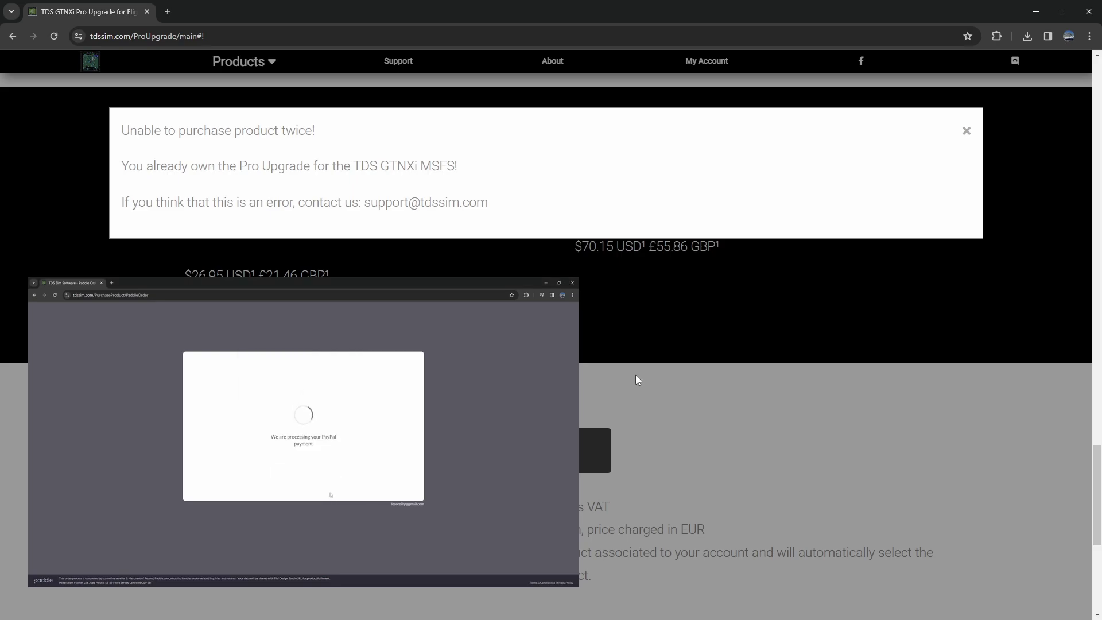
pyautogui.click(966, 133)
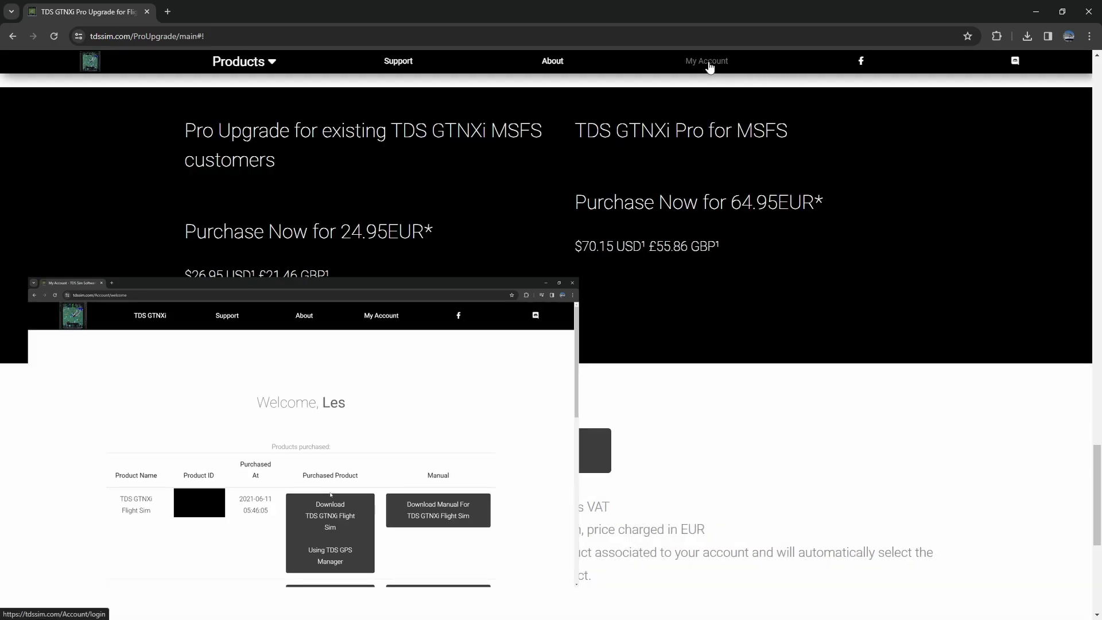
# Get the TDS GPS Manager through the account page and run TDSGPSManager (2).exe past the SmartScreen protection.
pyautogui.click(710, 67)
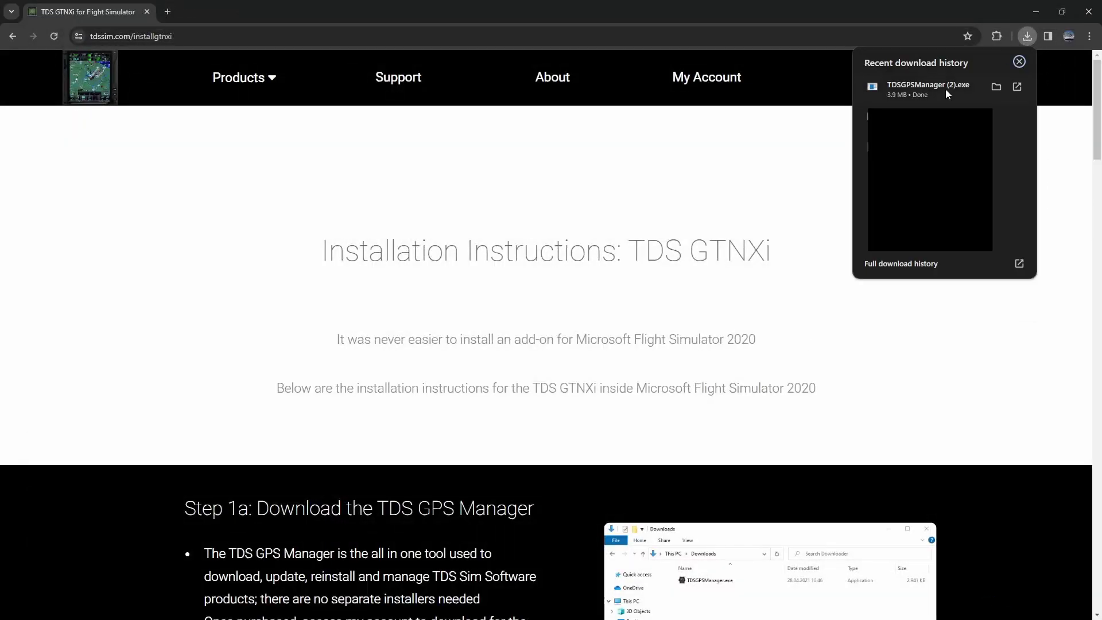
pyautogui.click(1019, 85)
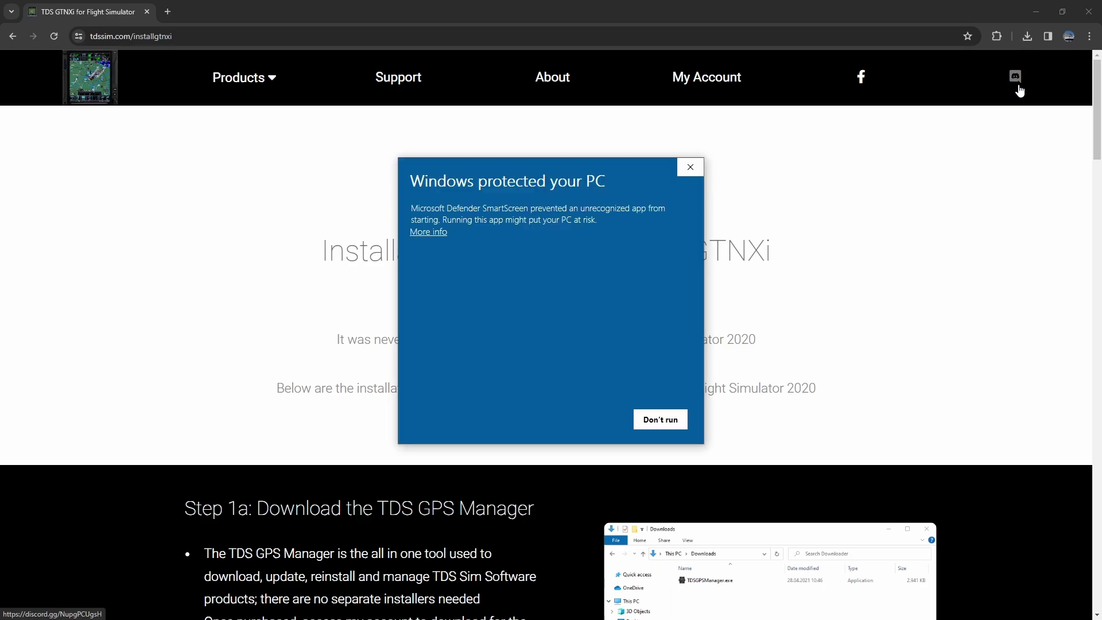
pyautogui.click(438, 234)
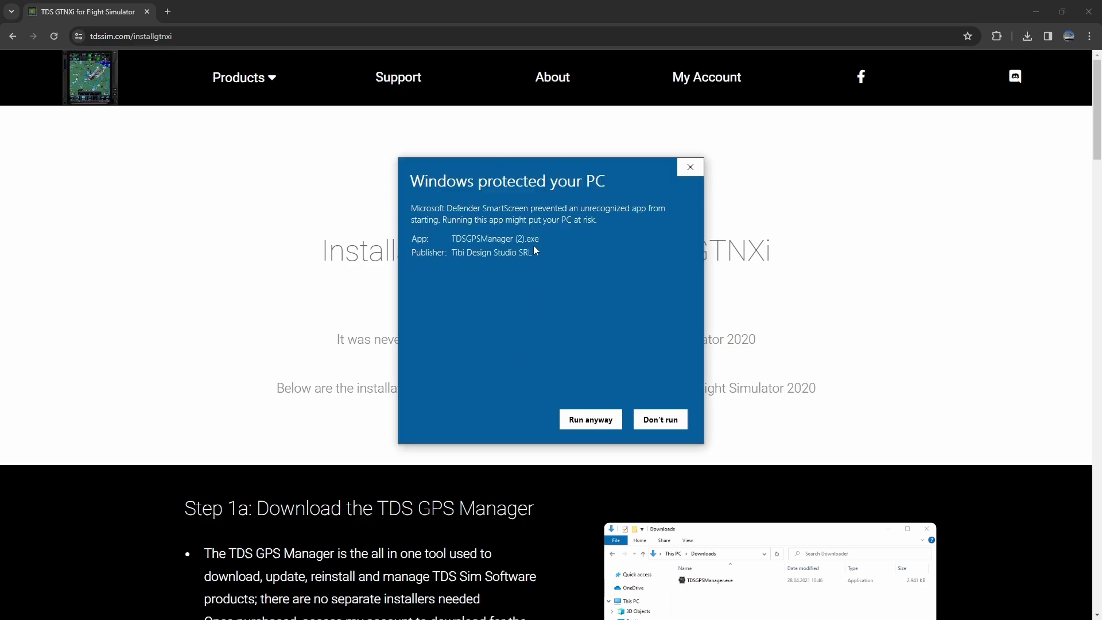
pyautogui.click(591, 419)
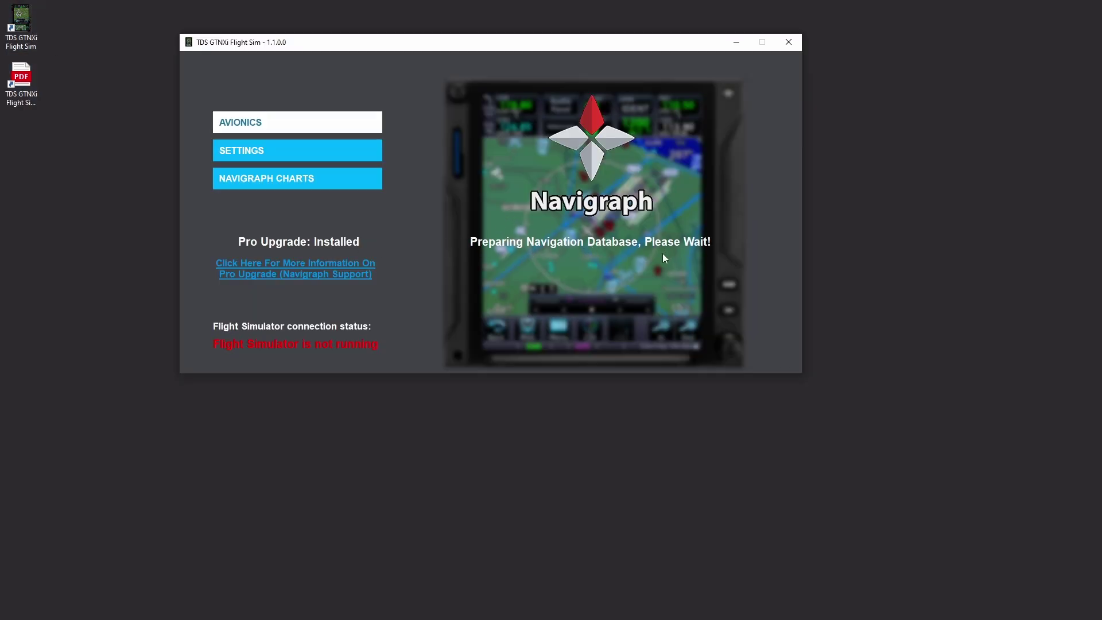
# In TDS GTNXi Flight Sim, switch the chart selection to FliteCharts and back to Navigraph Charts.
pyautogui.moveTo(500, 48); pyautogui.dragTo(332, 32)
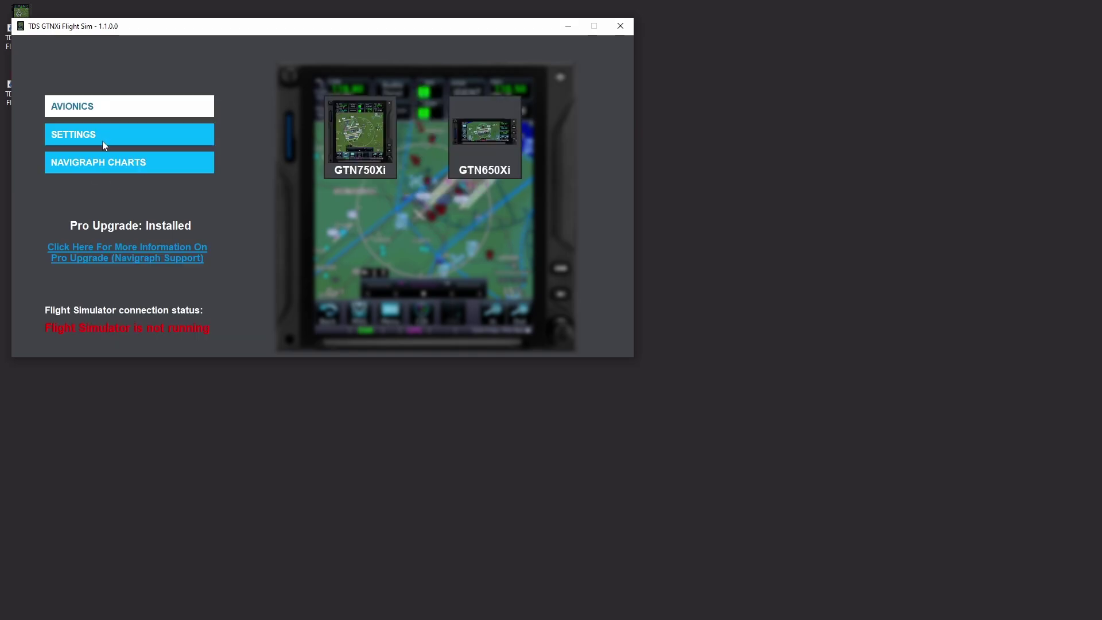
pyautogui.click(113, 163)
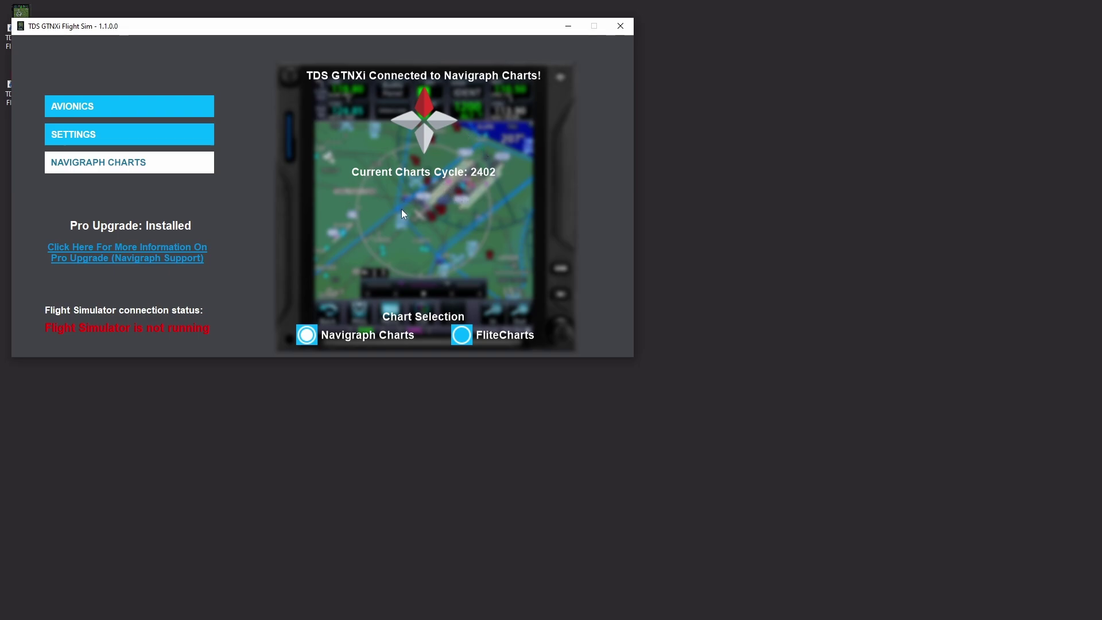
pyautogui.click(475, 340)
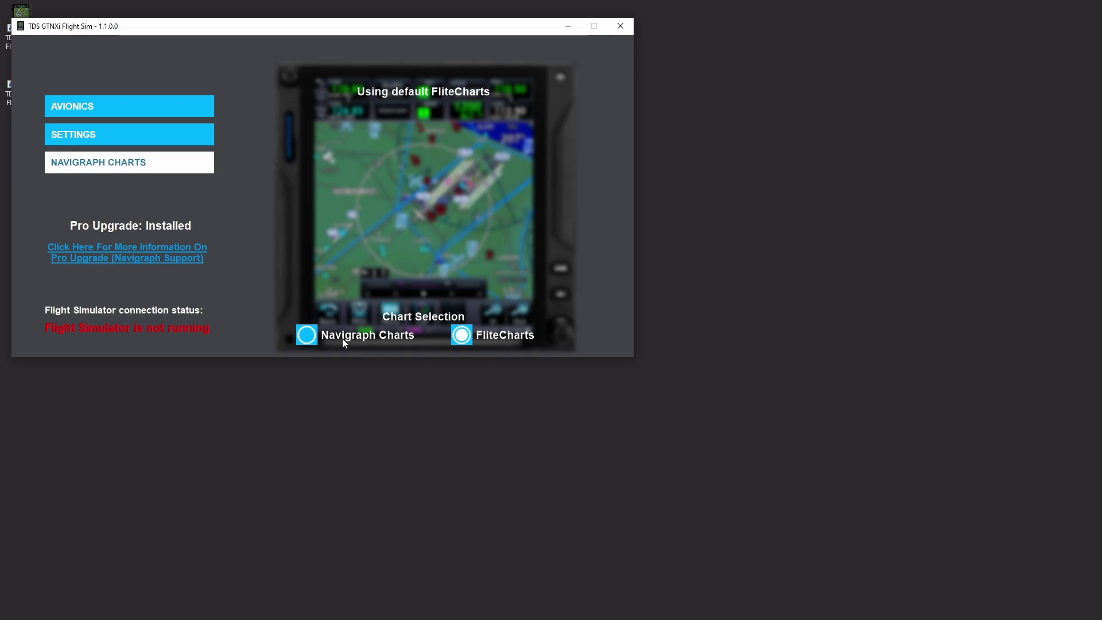
pyautogui.click(308, 336)
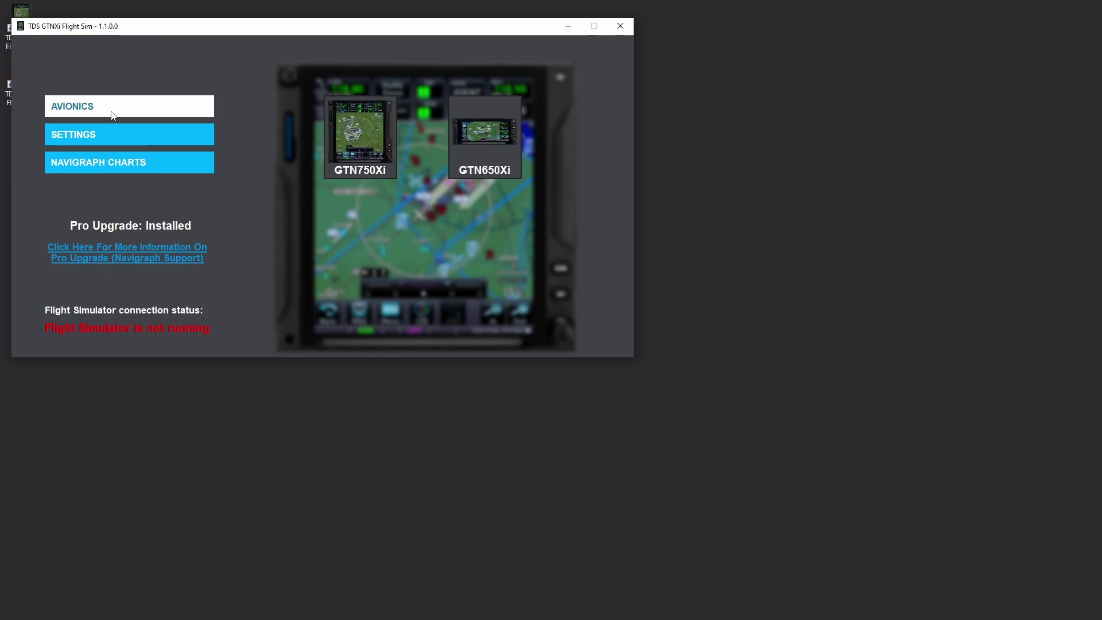
# Launch the GTN750Xi unit and proceed through its license and database screens to the home page.
pyautogui.click(359, 127)
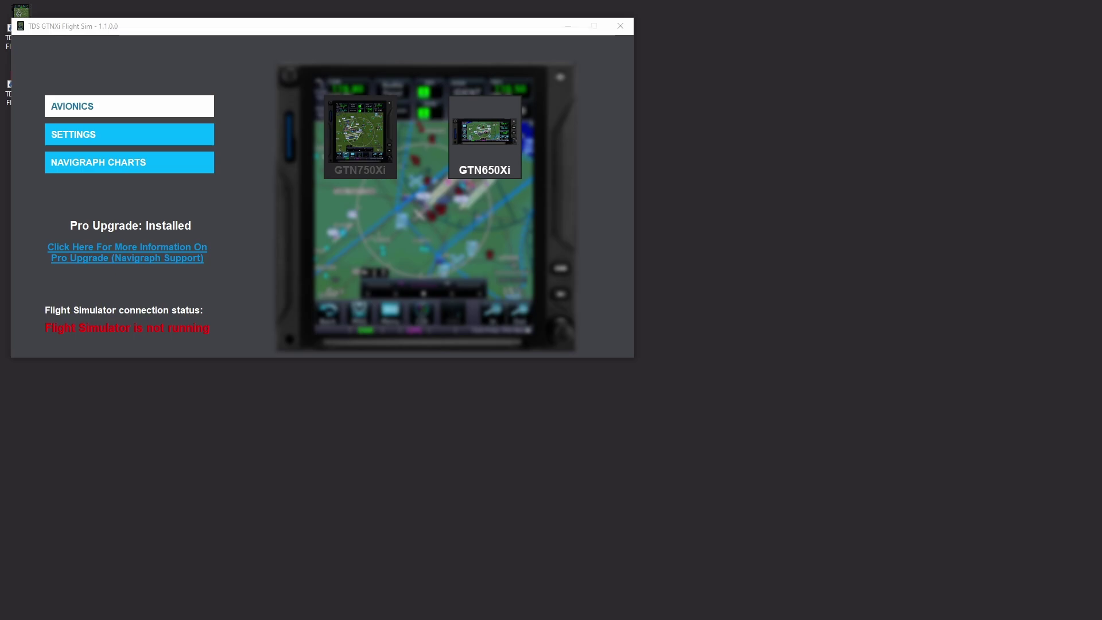
pyautogui.moveTo(736, 175); pyautogui.dragTo(615, 155)
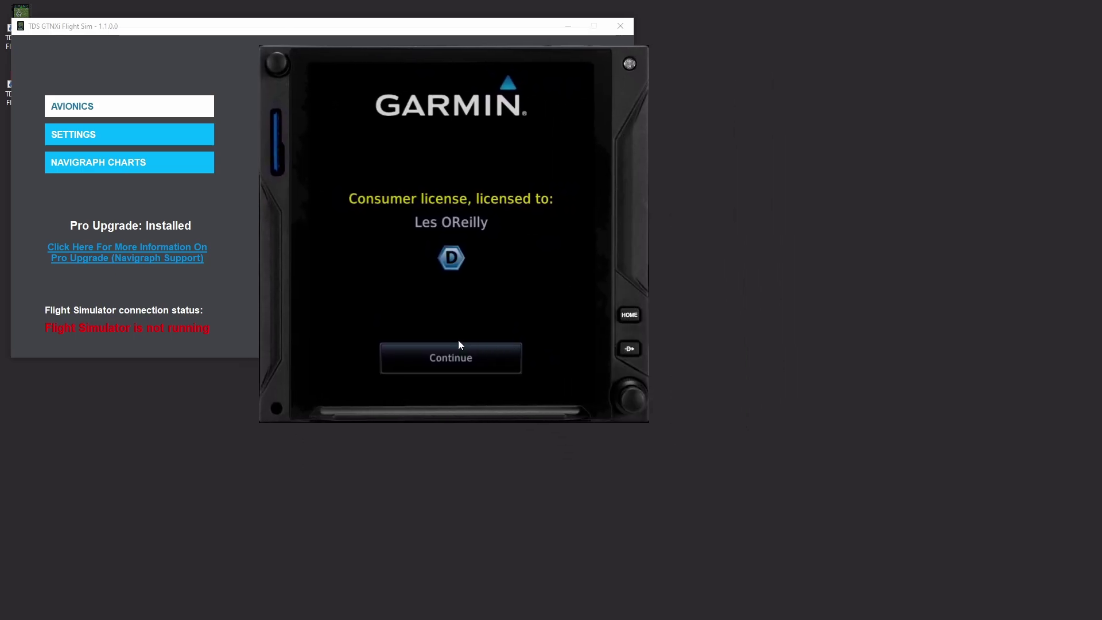
pyautogui.click(474, 363)
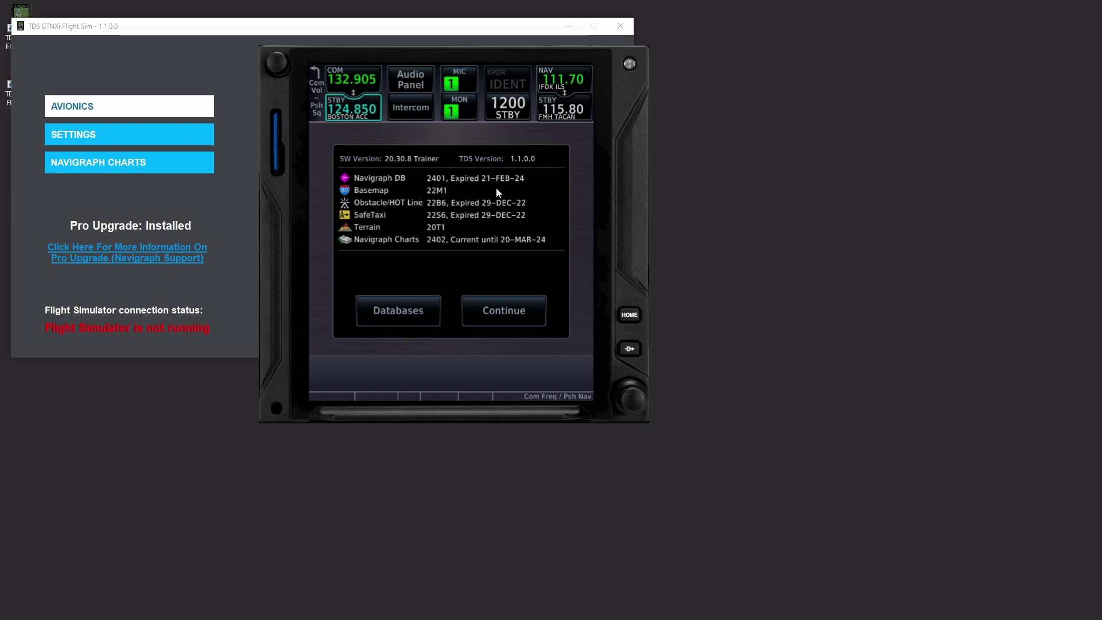
pyautogui.click(517, 313)
pyautogui.click(504, 307)
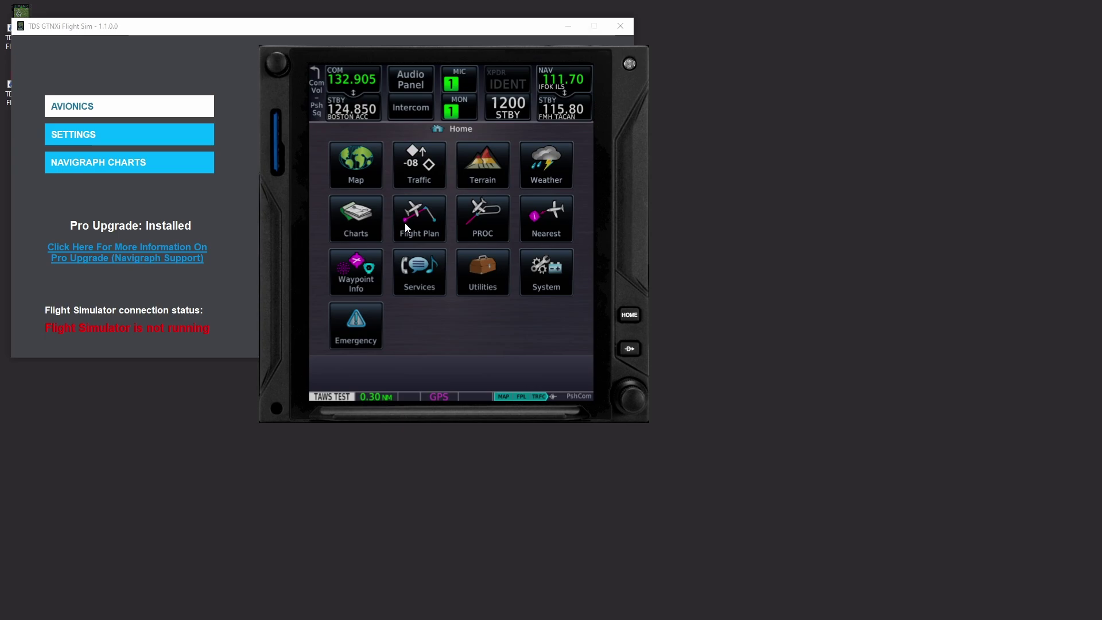
# Open the ILS OR LOC RWY 4R approach chart for KJFK, examine it up close, and close TDS GTNXi.
pyautogui.click(377, 220)
pyautogui.click(519, 166)
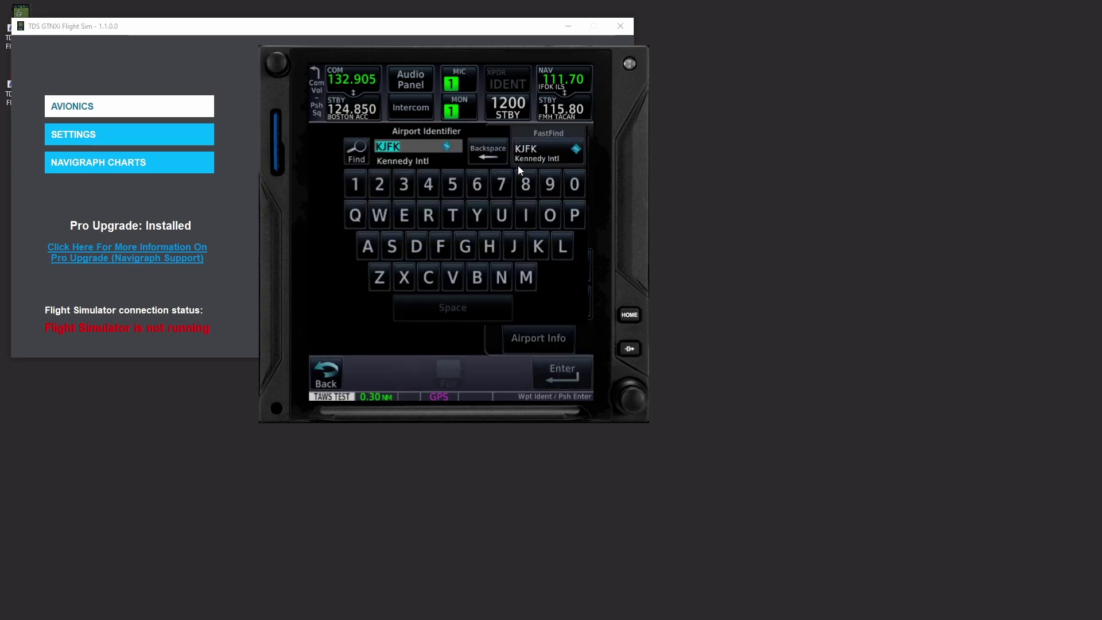
pyautogui.click(525, 165)
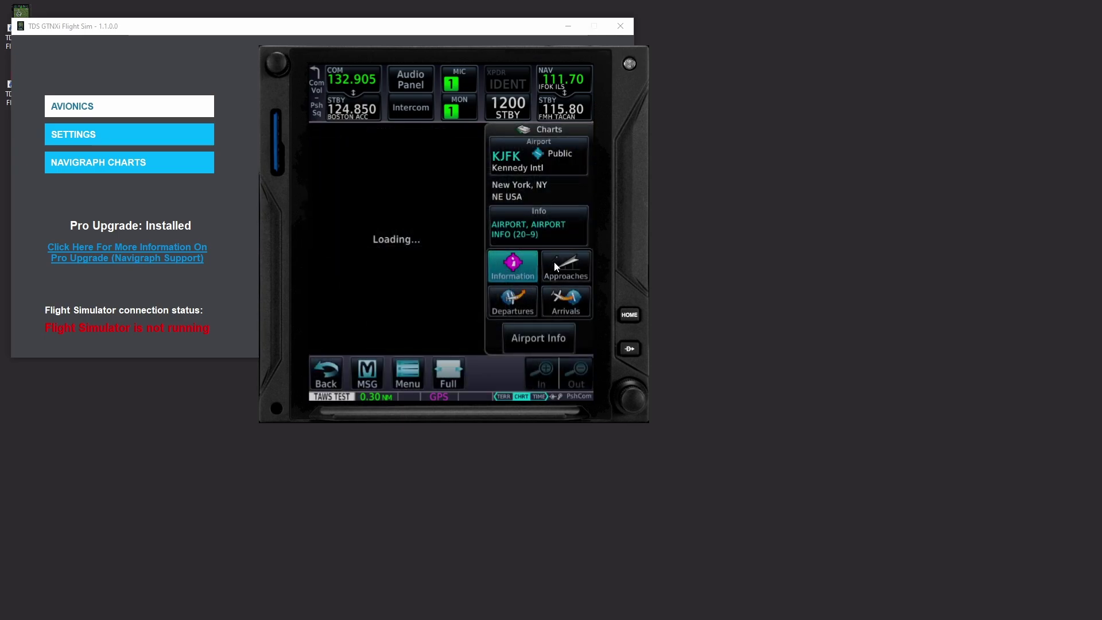
pyautogui.click(556, 264)
pyautogui.click(532, 233)
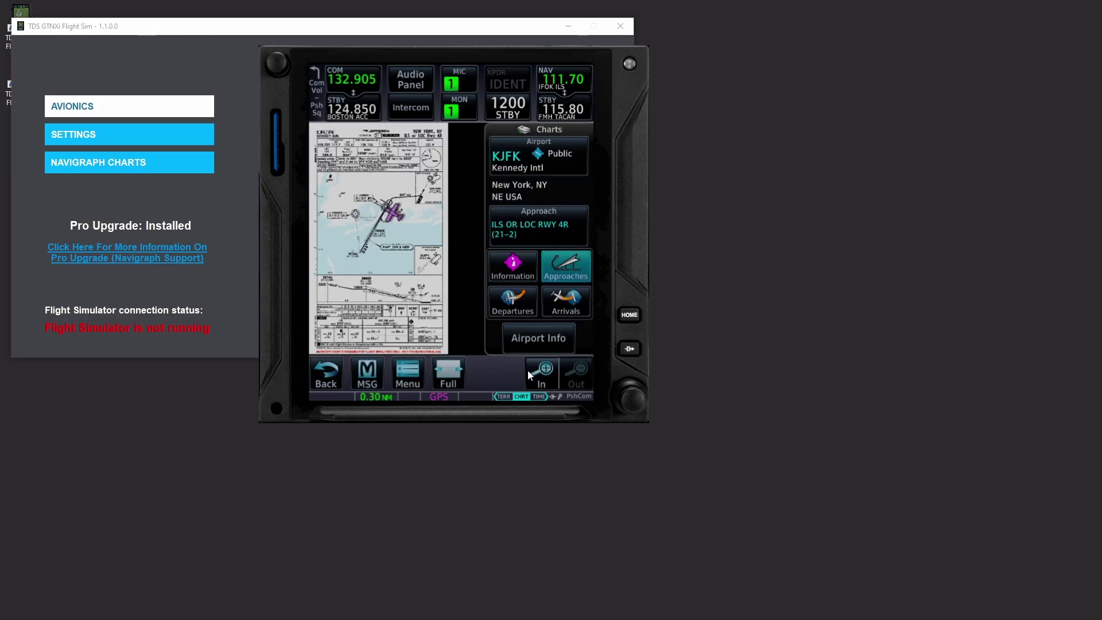
pyautogui.click(530, 374)
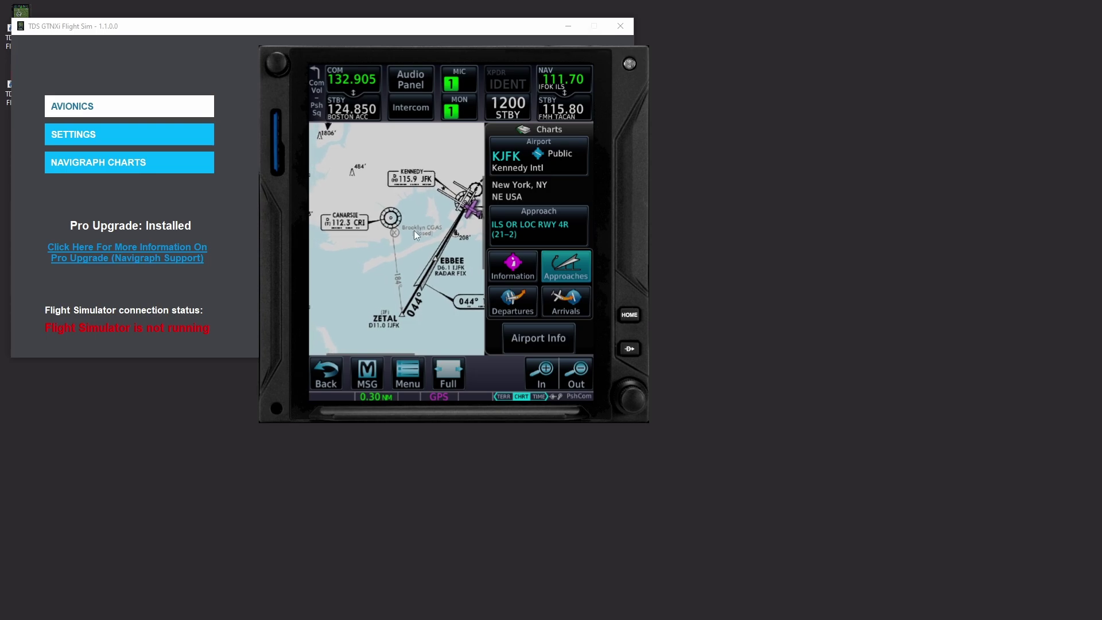
pyautogui.moveTo(414, 230); pyautogui.dragTo(362, 225)
pyautogui.moveTo(418, 267); pyautogui.dragTo(422, 242)
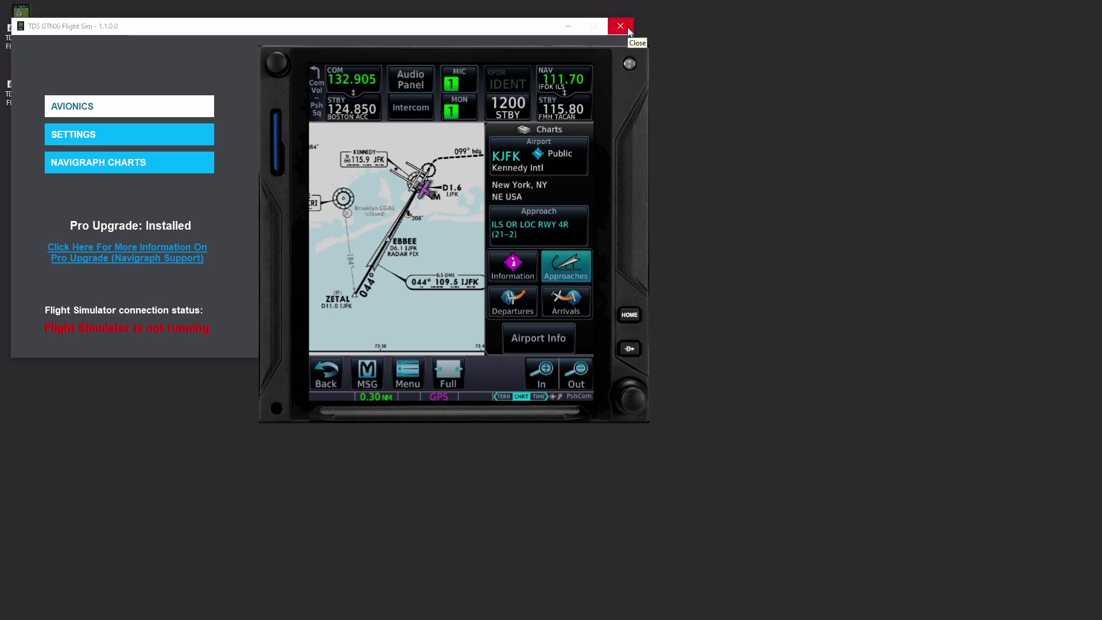
pyautogui.click(628, 26)
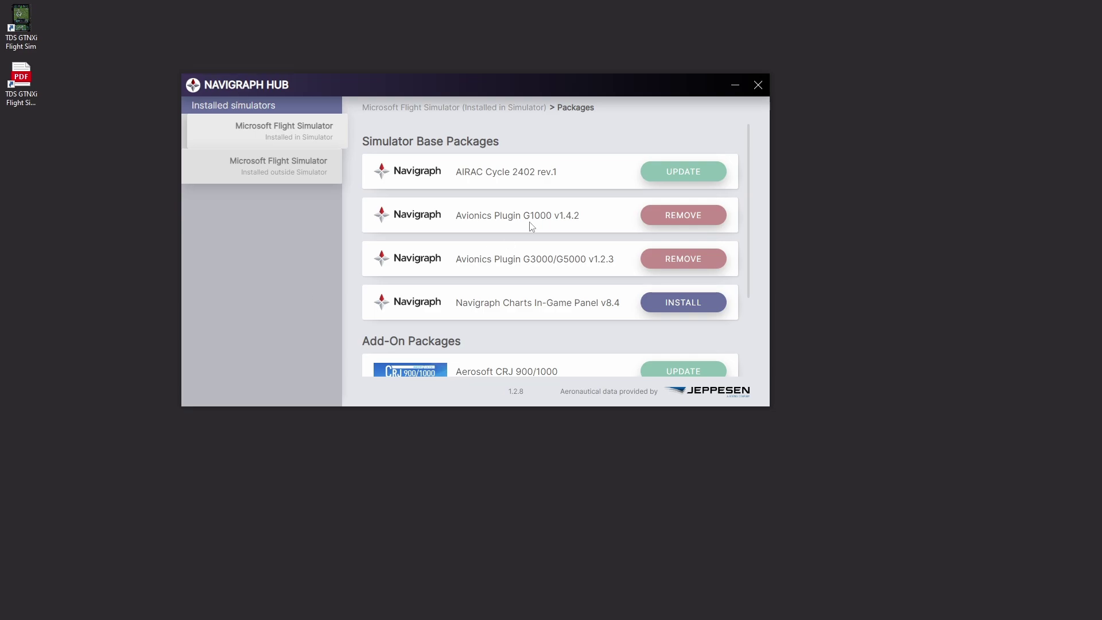
# In Navigraph Hub, update AIRAC Cycle 2402 rev.1 and the Aerosoft CRJ 900/1000 and CRJ 550/700 packages.
pyautogui.click(679, 174)
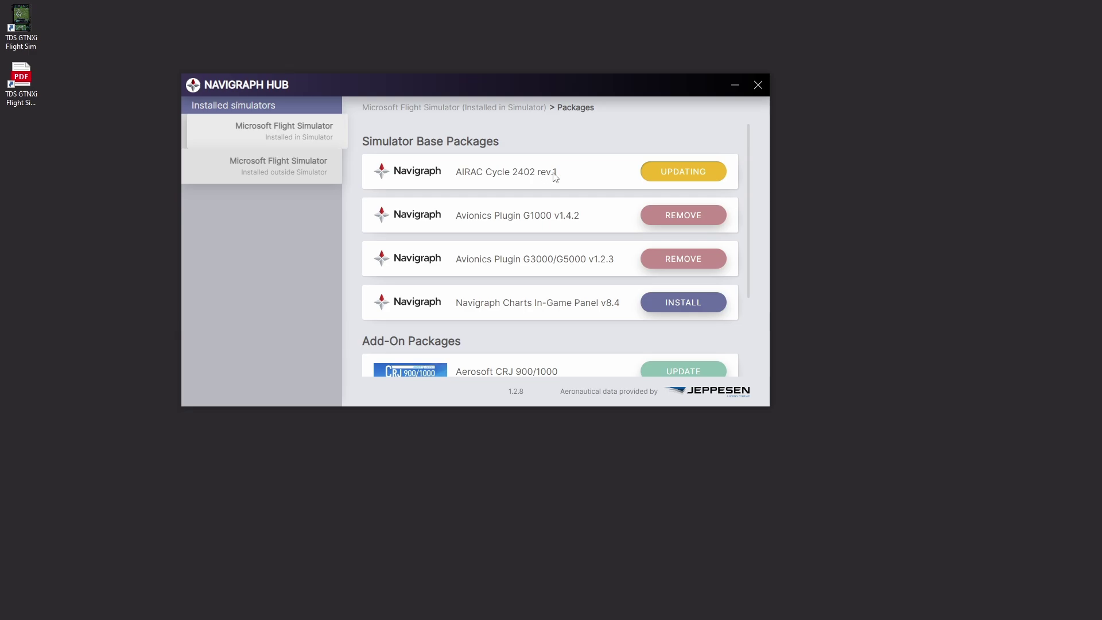
pyautogui.scroll(-3, 555, 177)
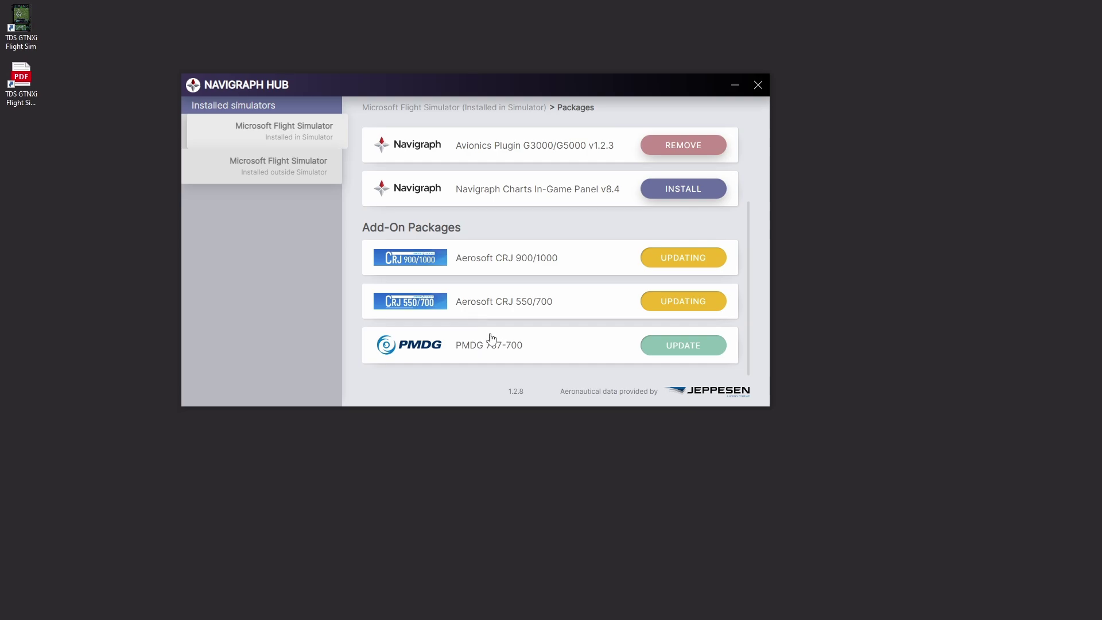
# Update the TDS GTNXi (Pro Upgrade) package installed outside the simulator, and return to the in-simulator packages.
pyautogui.click(284, 178)
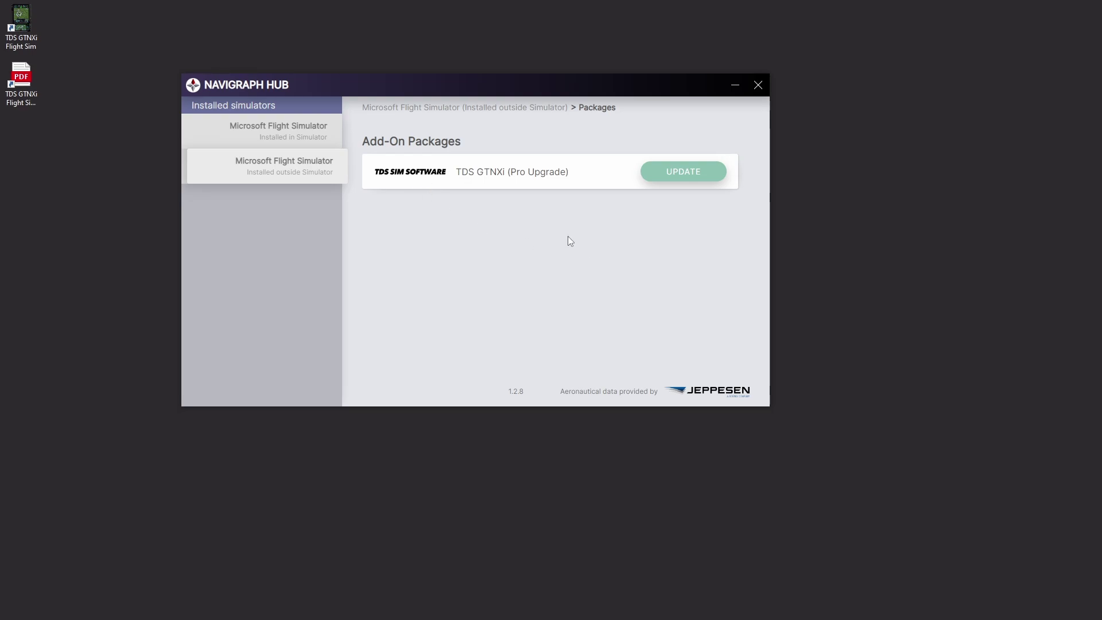
pyautogui.click(680, 176)
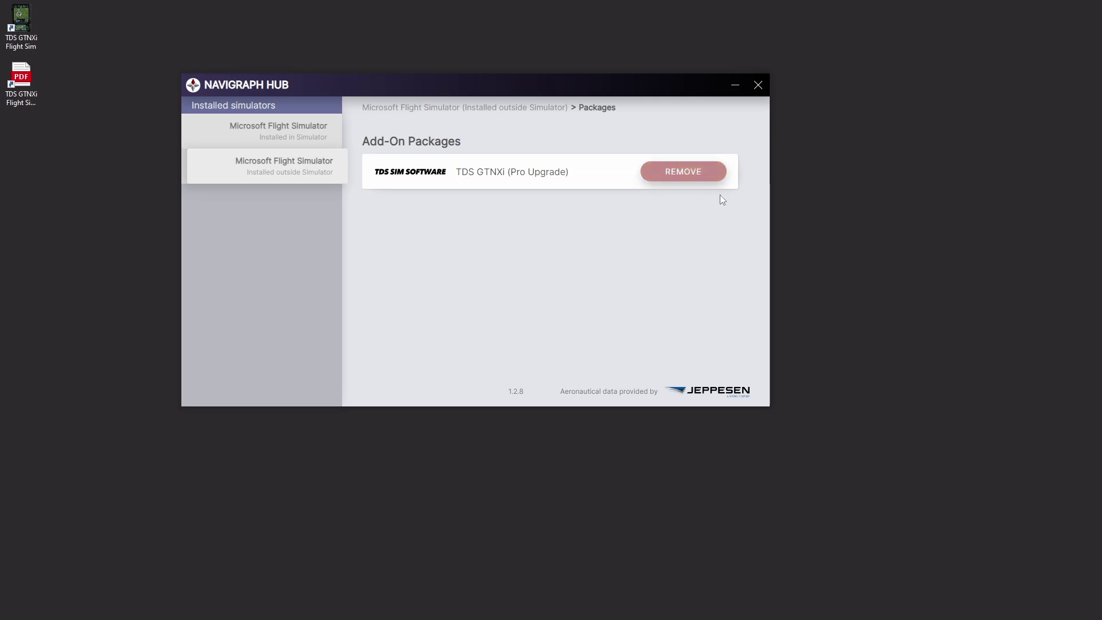
pyautogui.click(310, 138)
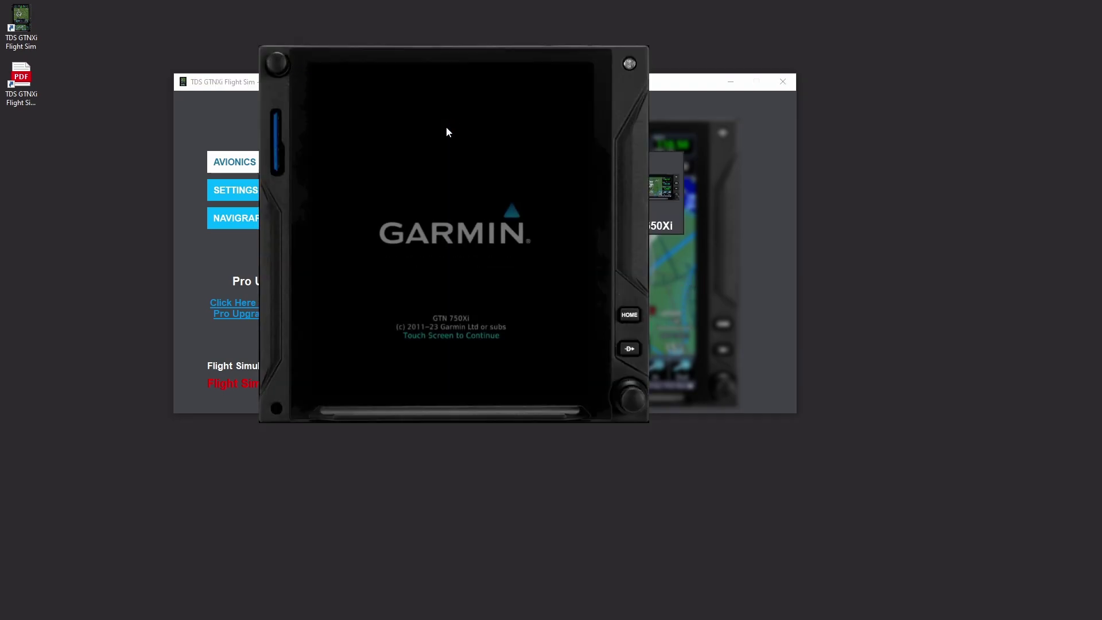
# Start the GTN750Xi again in TDS GTNXi and check the Navigraph database cycle on its startup screen.
pyautogui.click(453, 343)
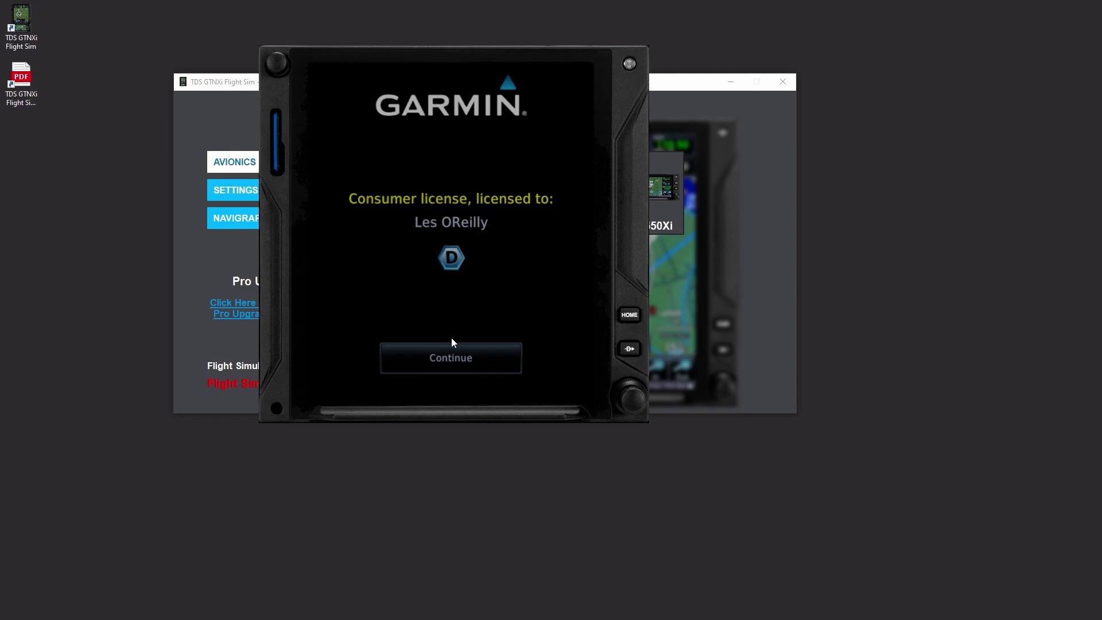
pyautogui.click(458, 358)
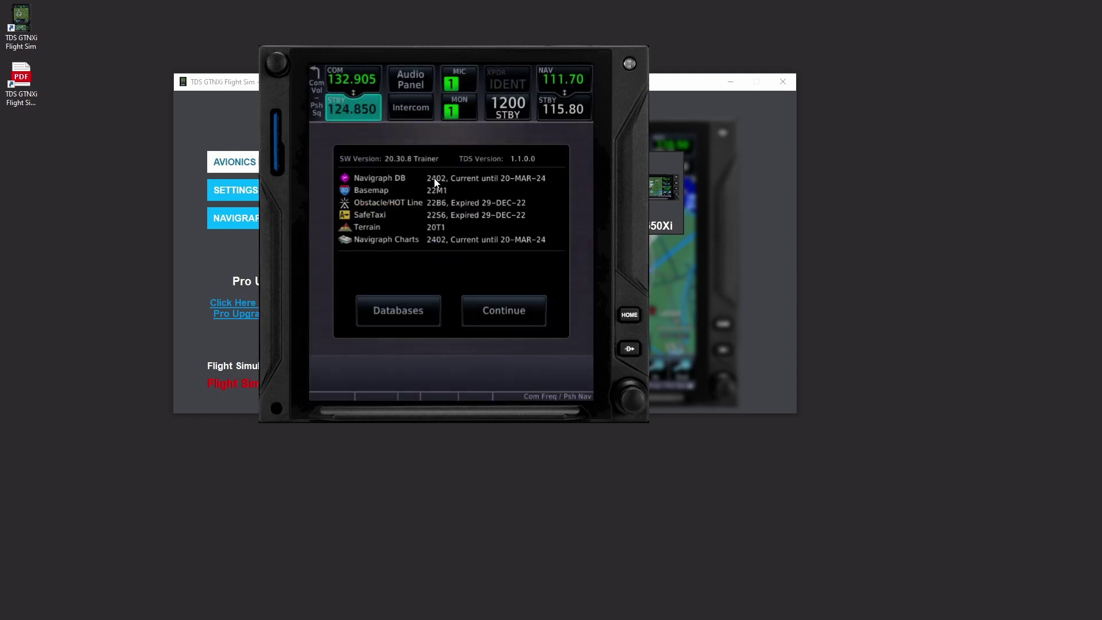